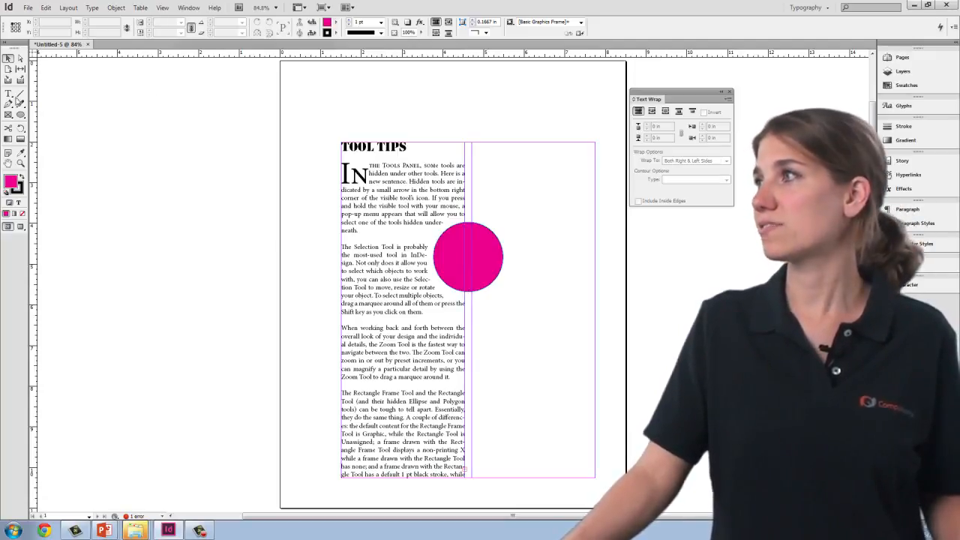
Step: Draw a text frame about 1.48 by 1.53 in over the pink circle, enter "More text here" and select the frame
left_click(8, 94)
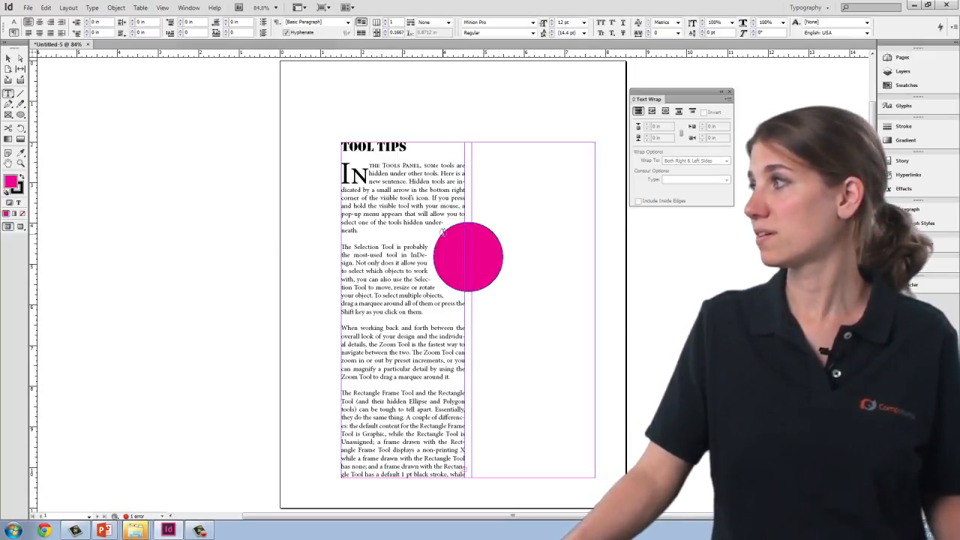
left_click_drag(435, 228, 503, 291)
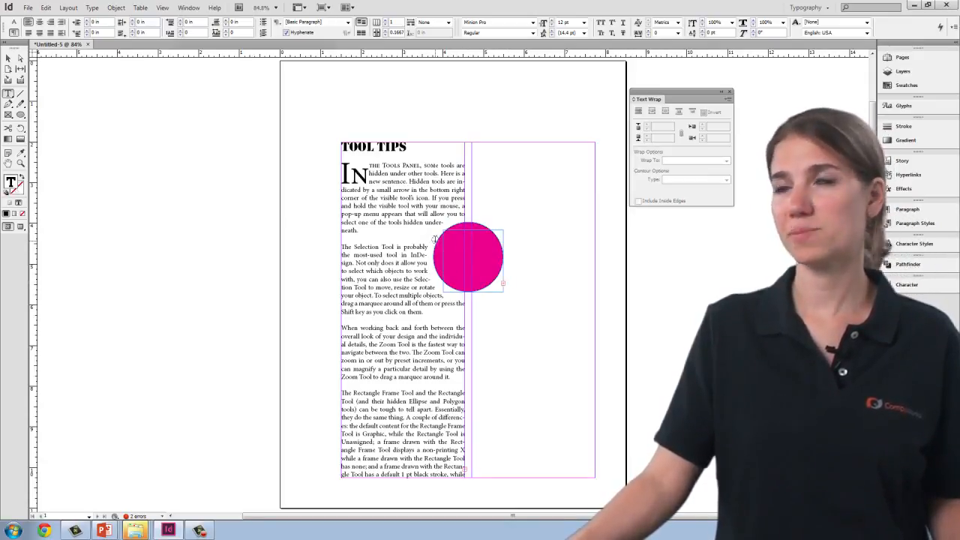
left_click(7, 59)
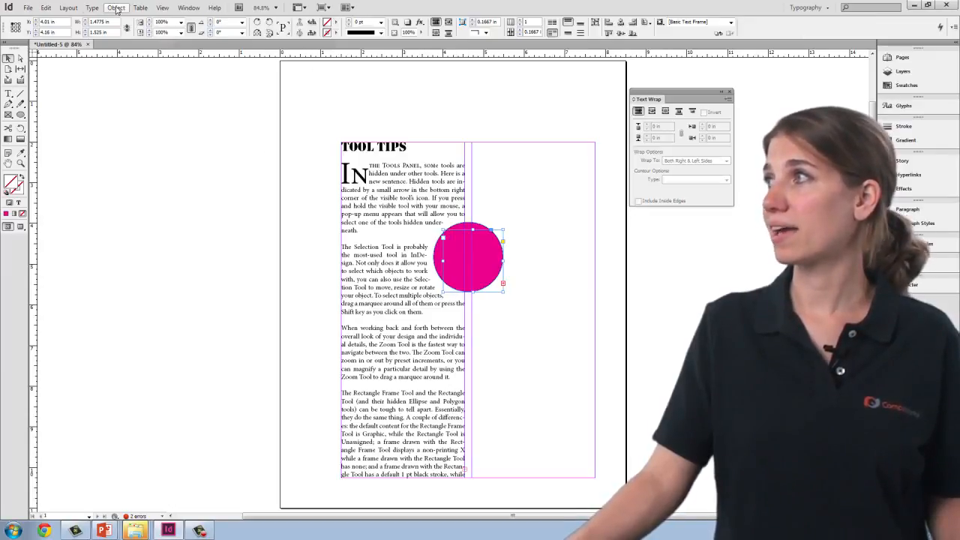
Step: Make the circle's text frame ignore text wrap, with the preview turned on in the Text Frame Options
left_click(117, 8)
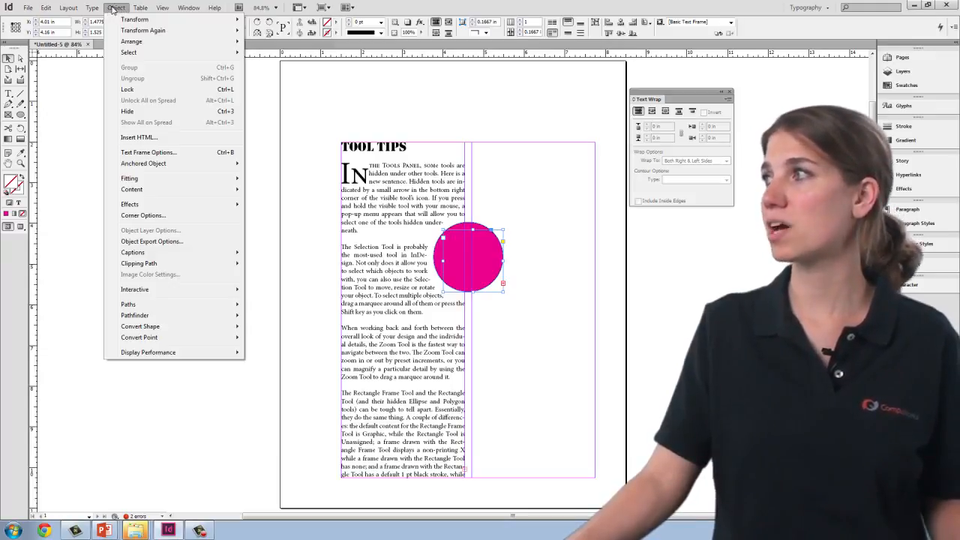
left_click(156, 153)
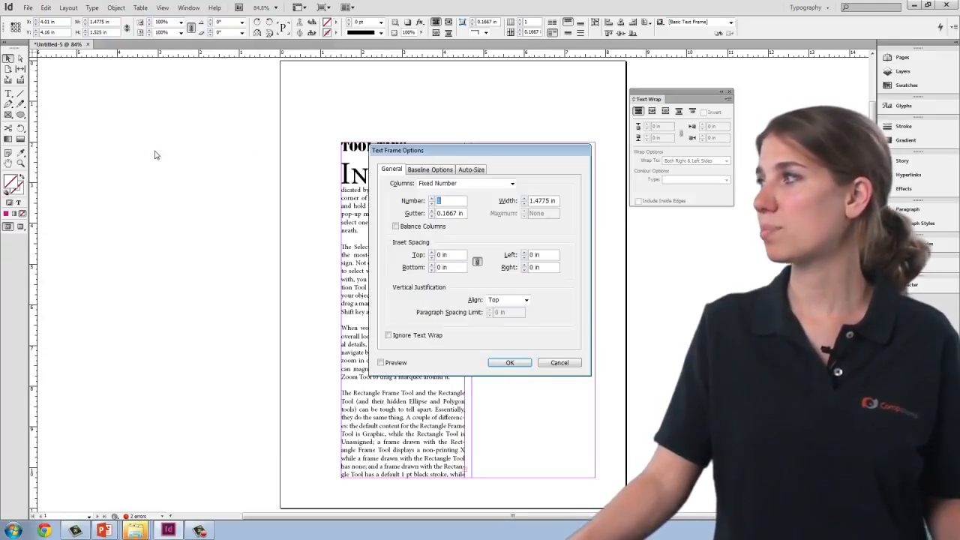
left_click_drag(441, 151, 160, 70)
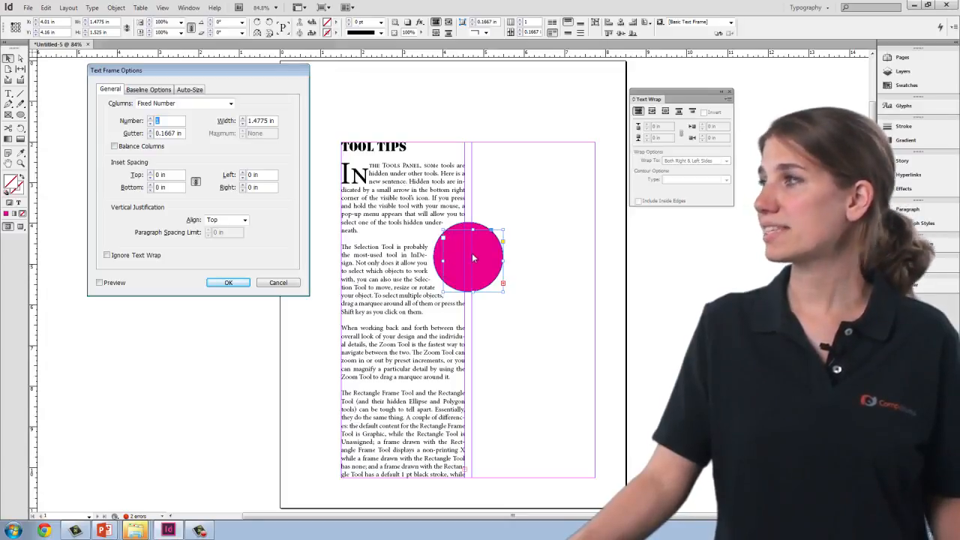
left_click(107, 256)
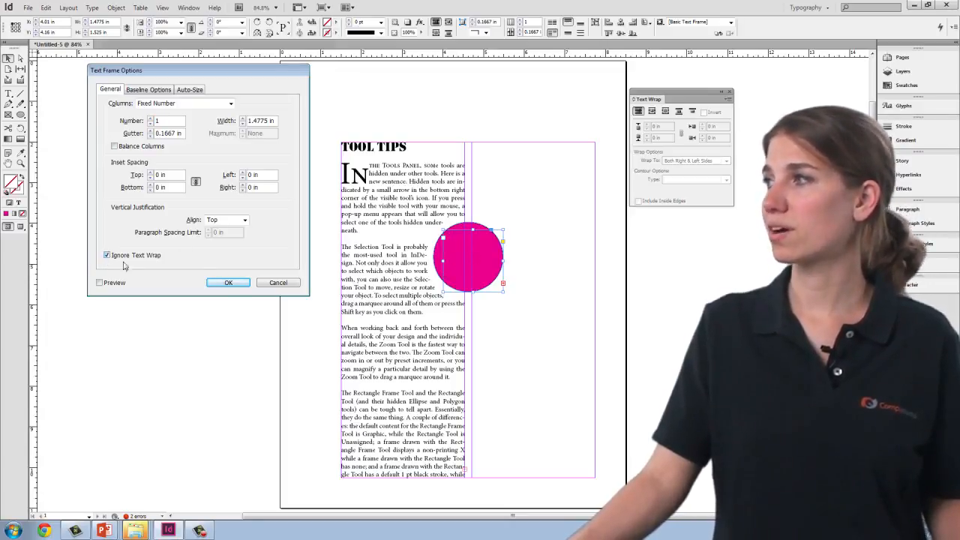
left_click(99, 283)
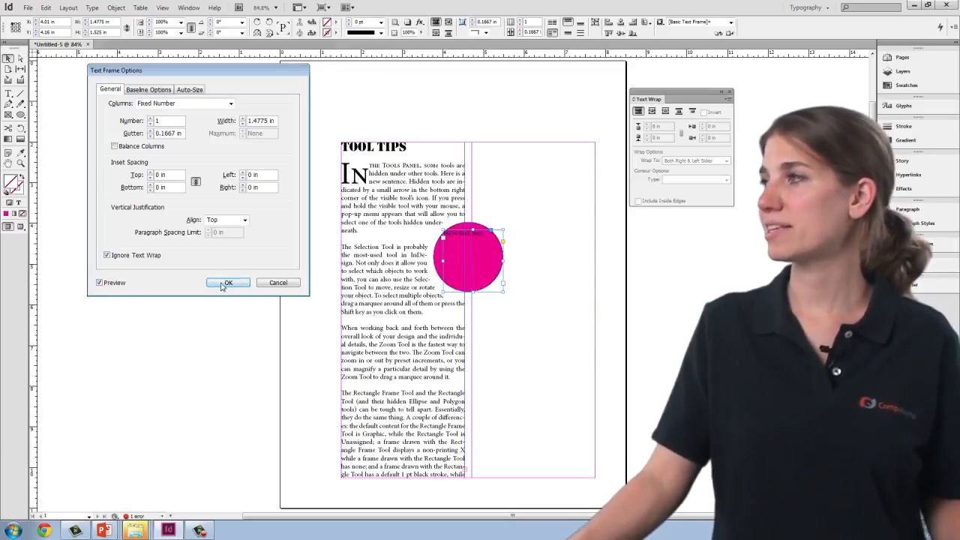
left_click(226, 283)
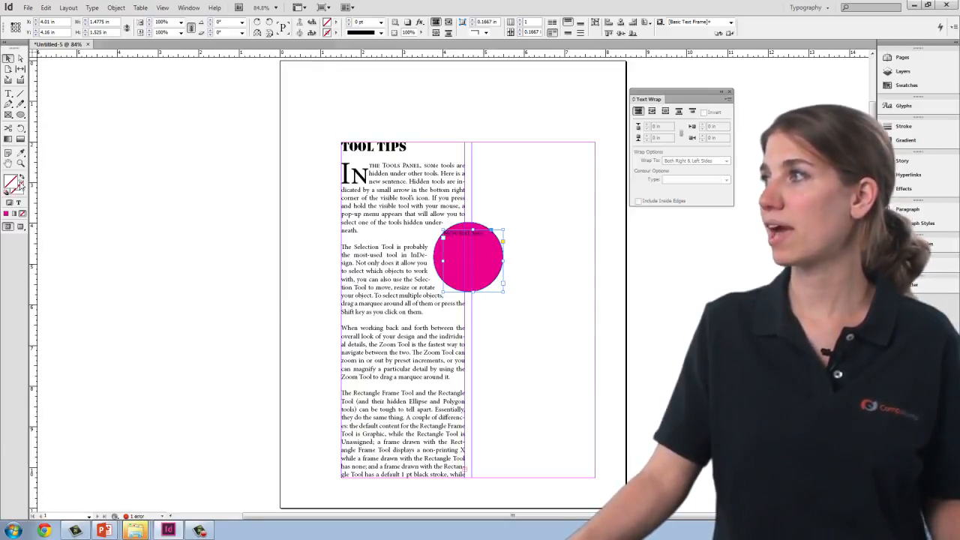
Step: Set the font size of the "More text here" text to 36 pt
left_click(9, 94)
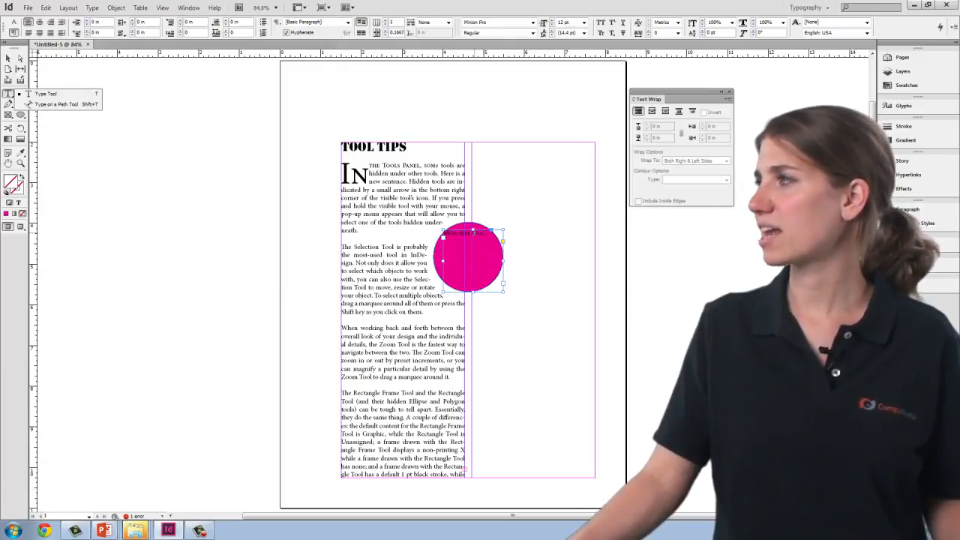
left_click(45, 94)
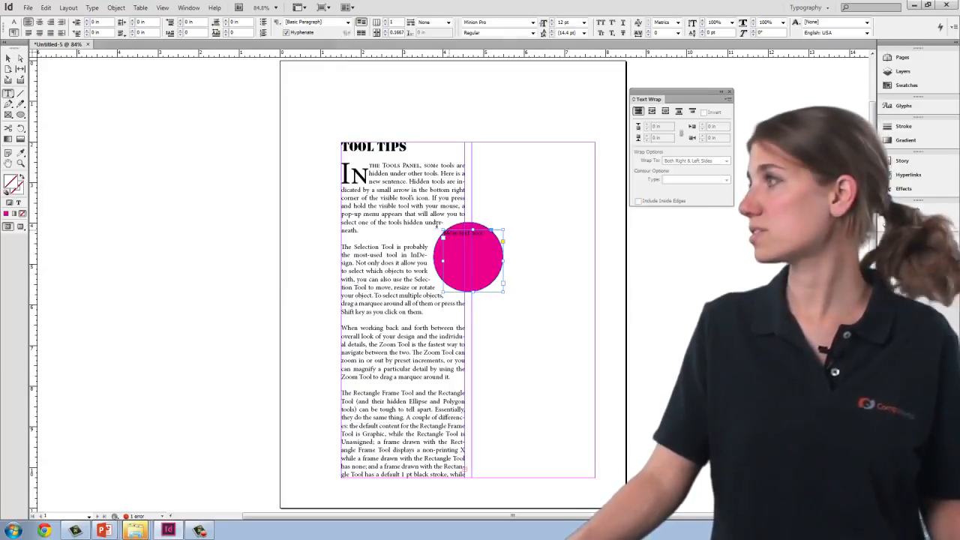
left_click_drag(486, 233, 443, 233)
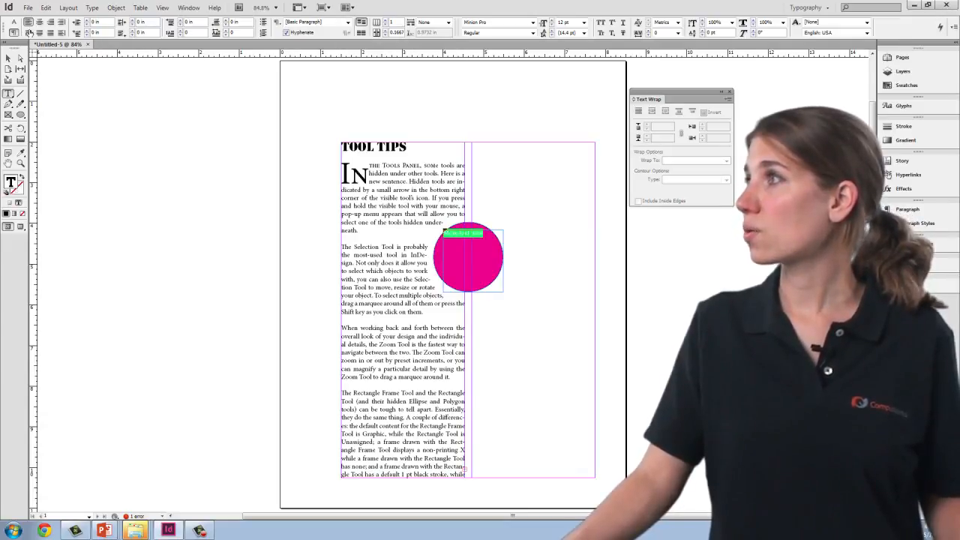
left_click(15, 22)
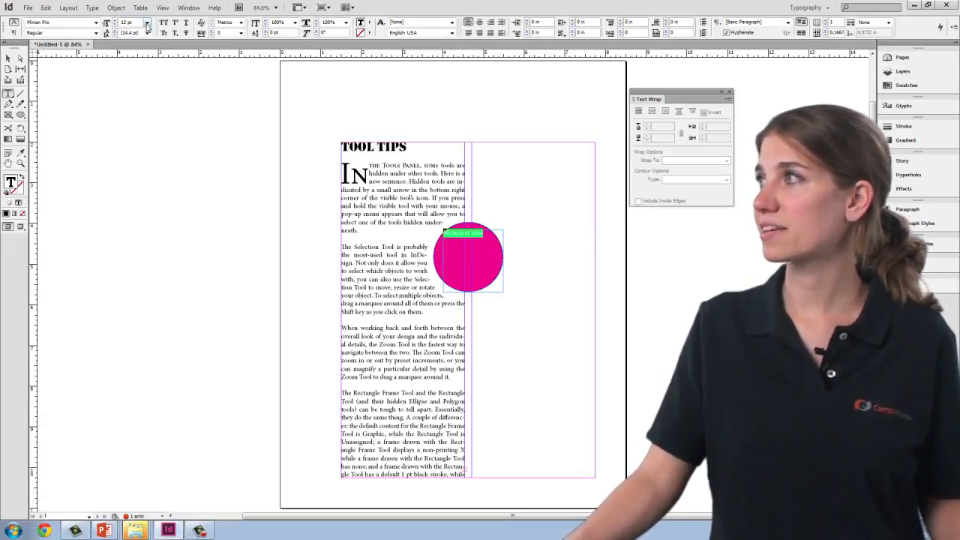
left_click(147, 23)
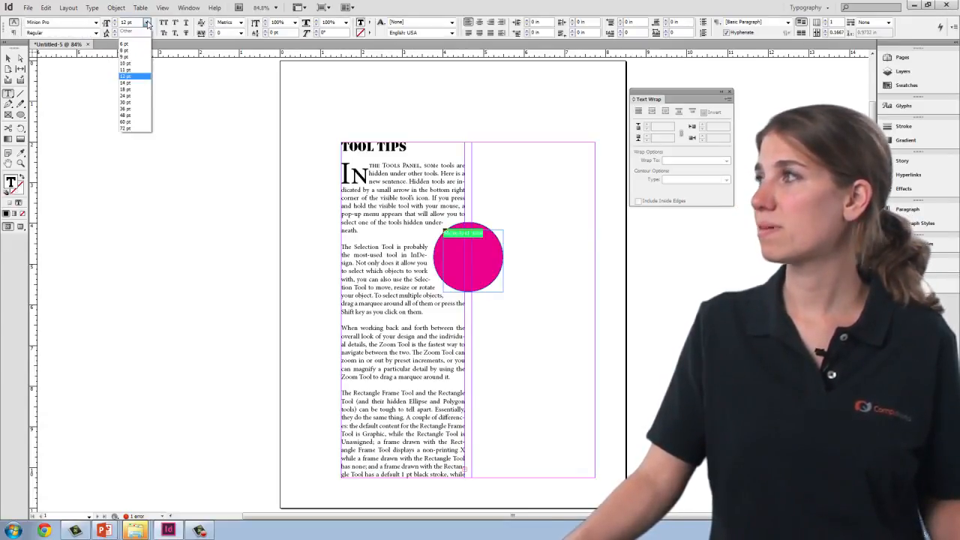
left_click(130, 109)
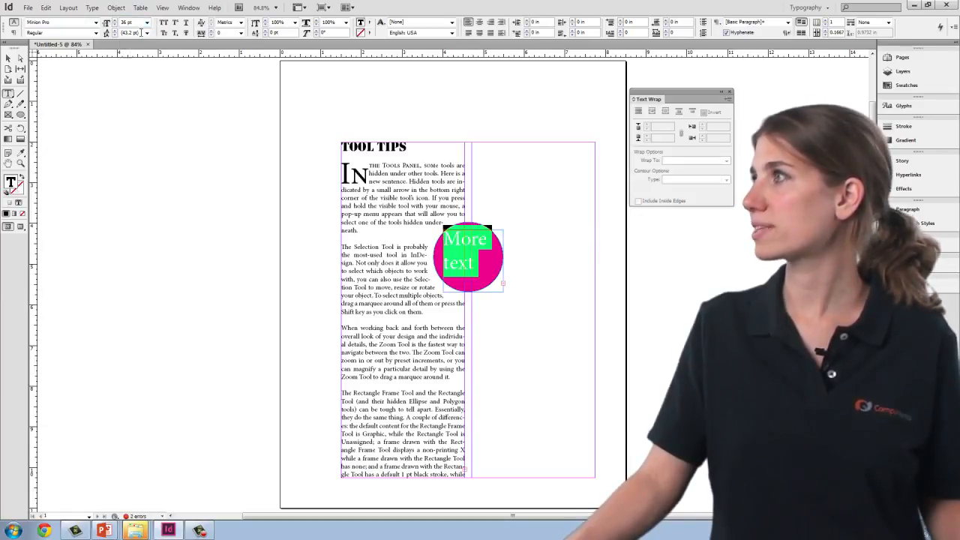
Step: Reduce the leading of the "More text here" text to 27 pt and center-align it
left_click(114, 36)
left_click(114, 36)
left_click(114, 36)
left_click(114, 36)
left_click(114, 36)
left_click(114, 36)
left_click(114, 36)
left_click(114, 36)
left_click(114, 36)
left_click(114, 36)
left_click(114, 36)
left_click(114, 36)
left_click(114, 36)
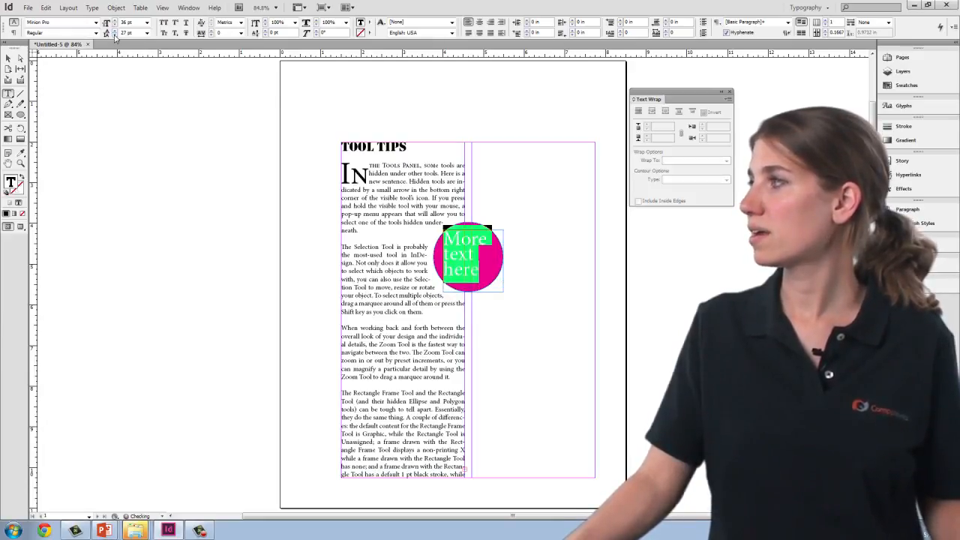
left_click(14, 32)
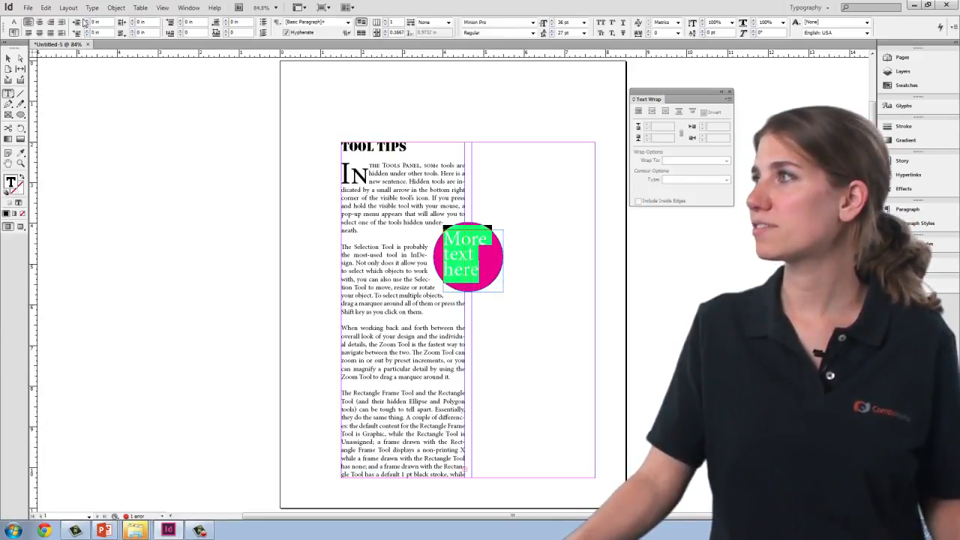
left_click(39, 22)
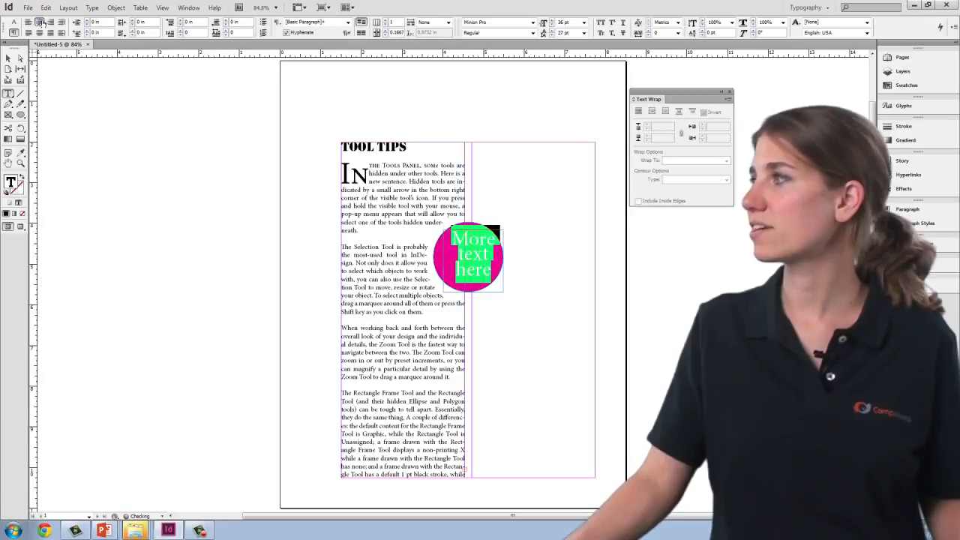
Step: Center the "More text here" frame over the pink circle, at about X 3.87 in and Y 4.22 in, and deselect it
left_click(10, 58)
left_click_drag(481, 259, 472, 262)
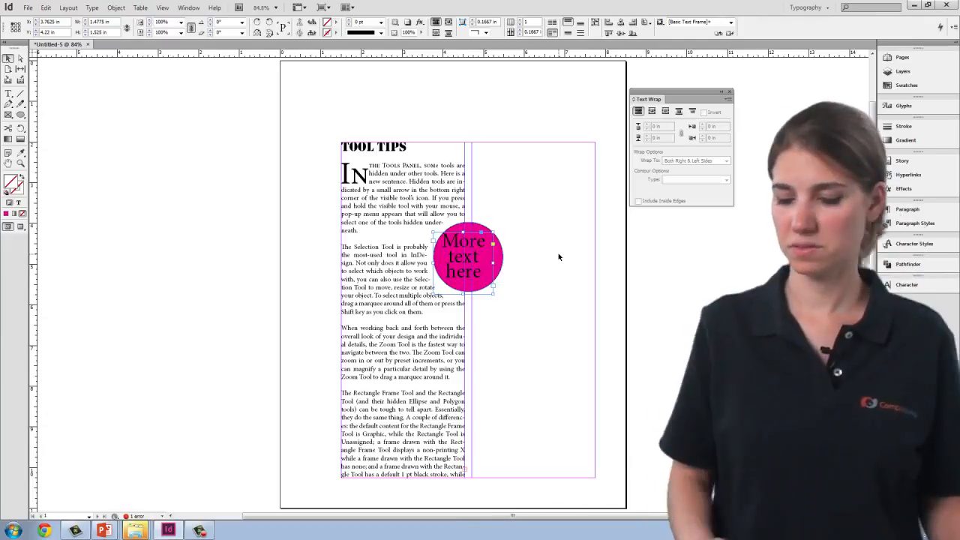
key("Right")
key("Right")
key("Right")
key("Right")
key("Right")
key("Right")
key("Right")
key("Right")
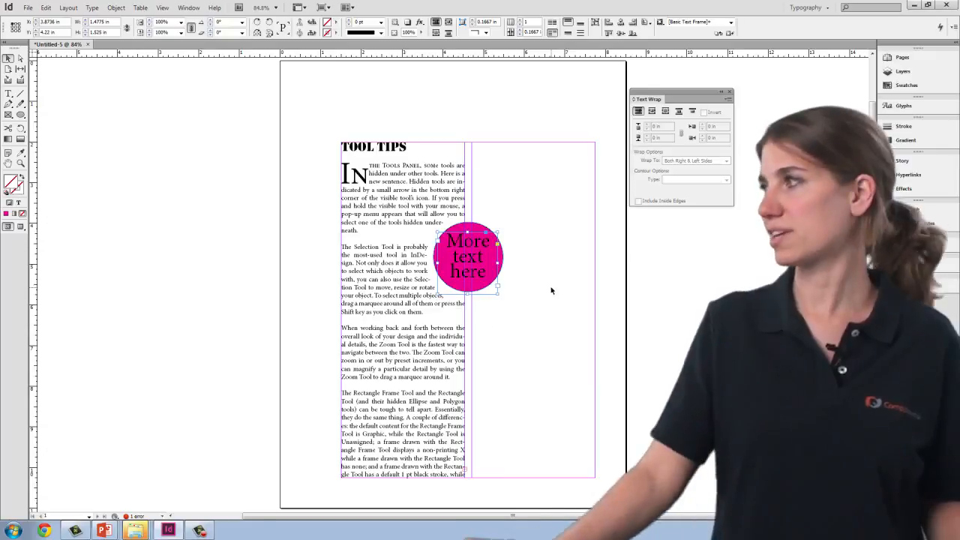
left_click(482, 104)
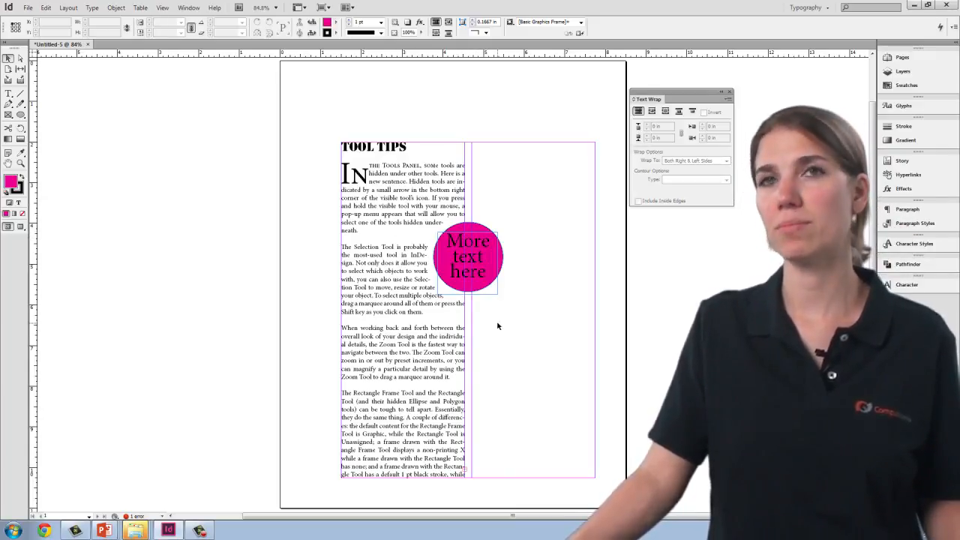
Step: Review the Text Frame Options of the Tool Tips article frame and close them without applying changes
left_click(403, 191)
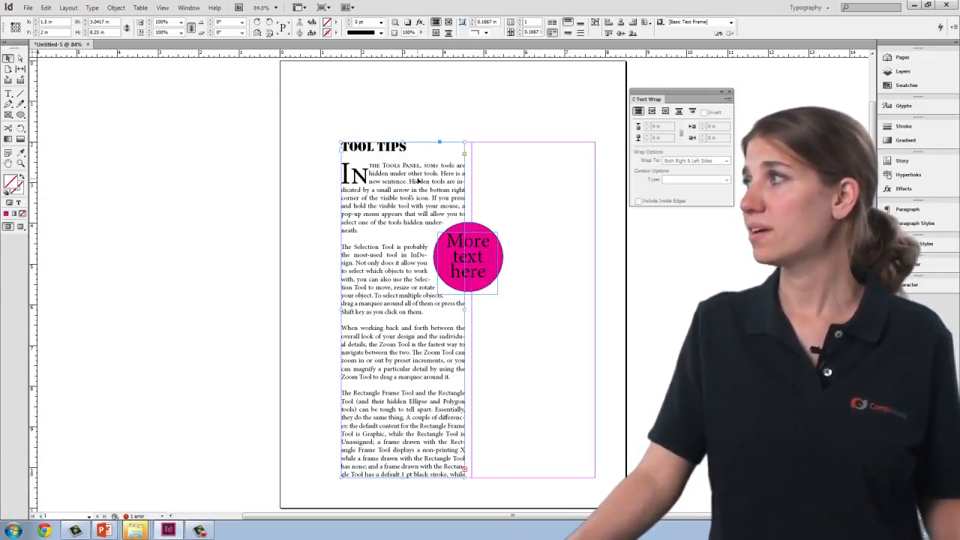
left_click(115, 8)
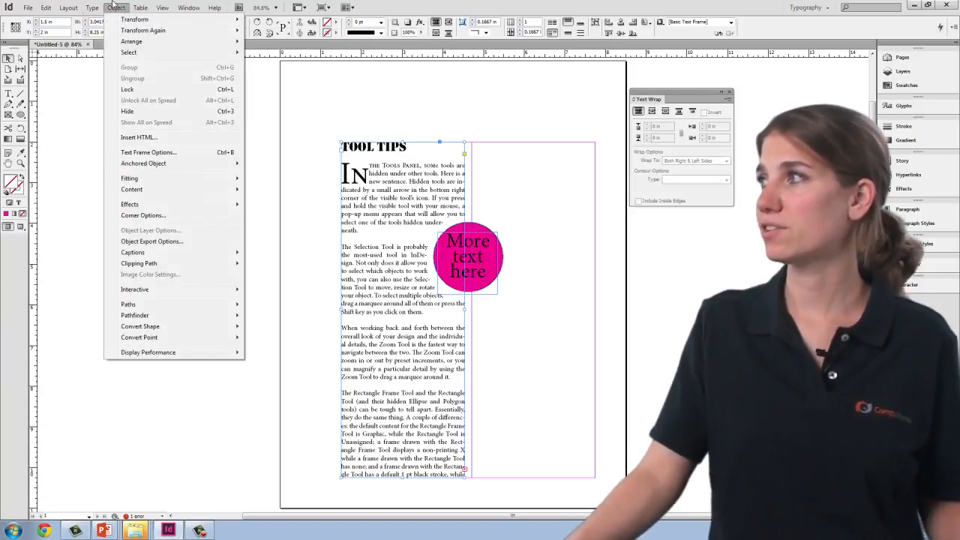
left_click(159, 154)
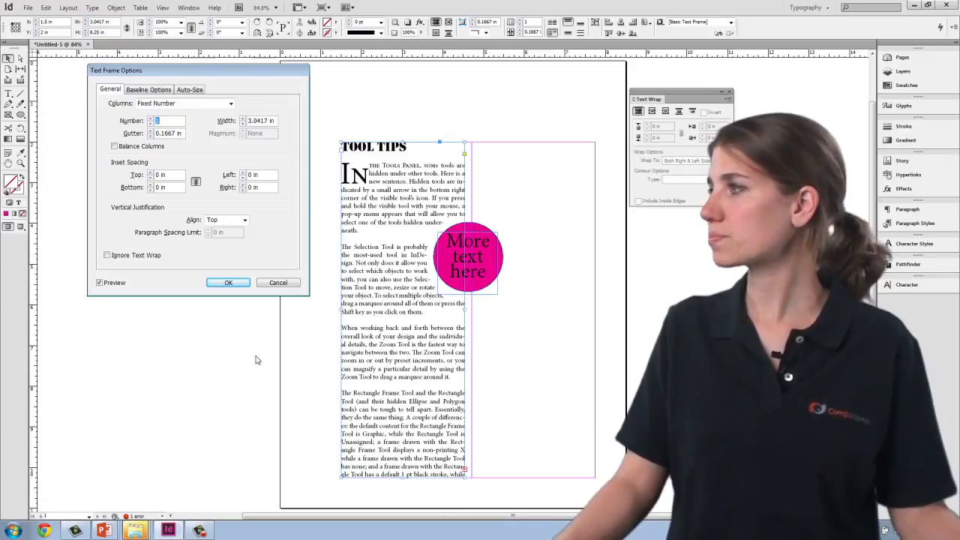
left_click(278, 282)
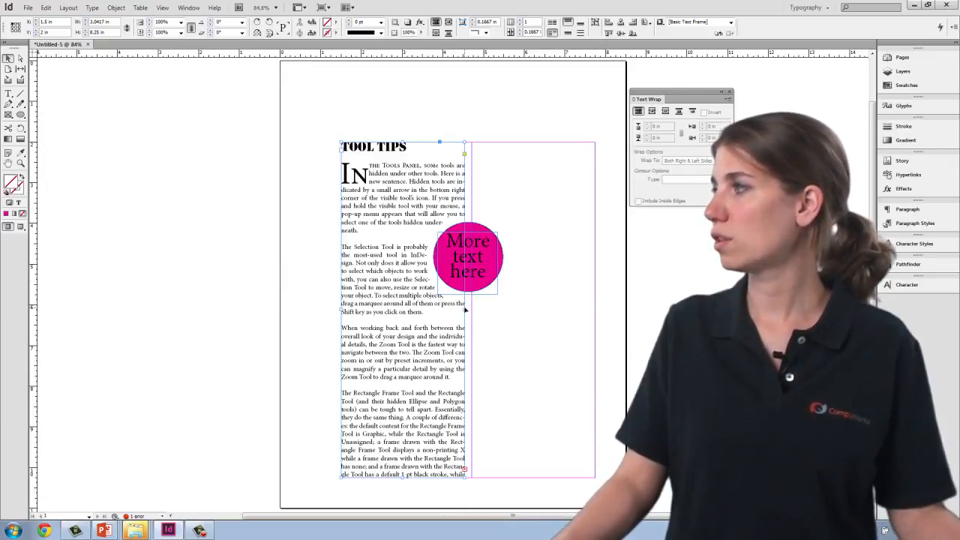
Step: Resize the Tool Tips article frame across both page columns, to 6.25 in wide and about 5.08 in high
left_click_drag(465, 309, 591, 313)
left_click_drag(468, 478, 467, 348)
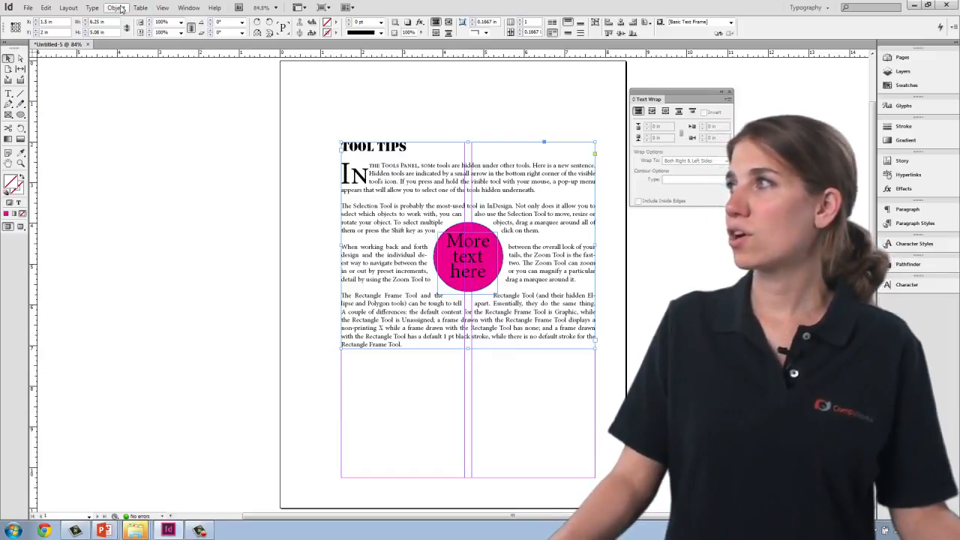
Step: Preview the Tool Tips article frame with two columns and set its column count back to 1
left_click(118, 11)
left_click(138, 152)
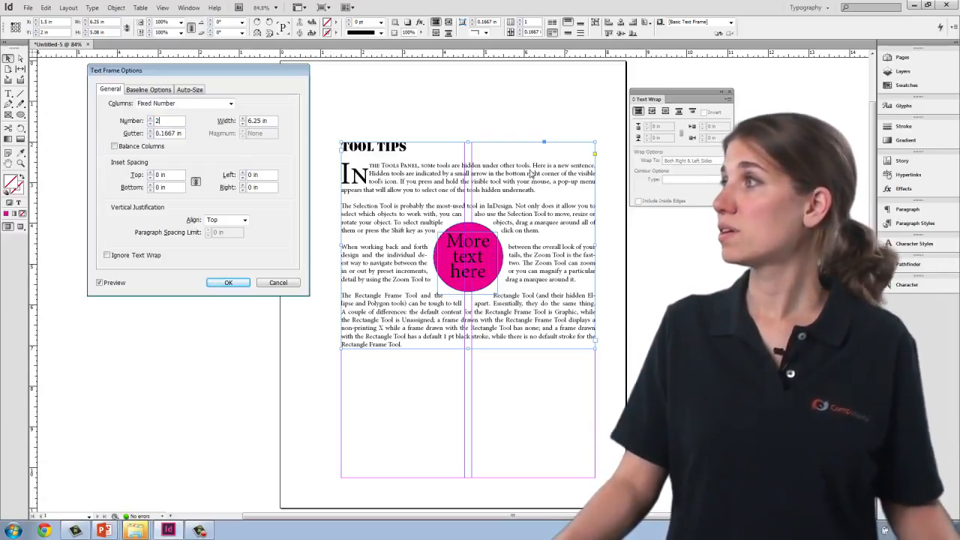
left_click(100, 283)
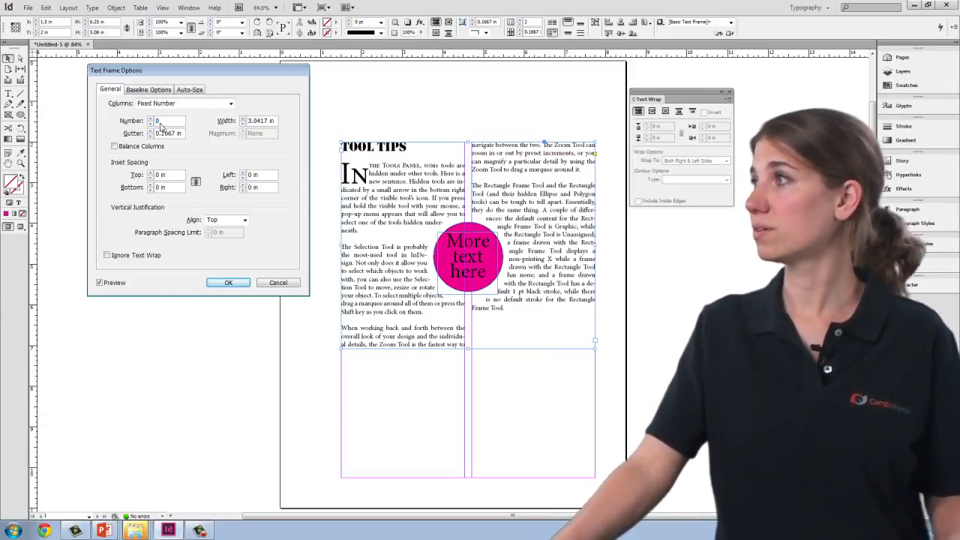
type("1")
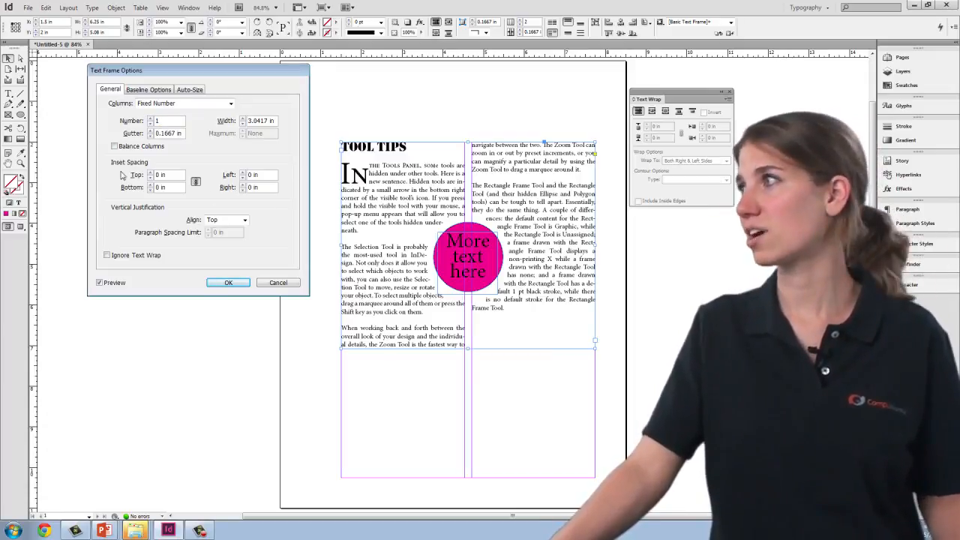
left_click(171, 188)
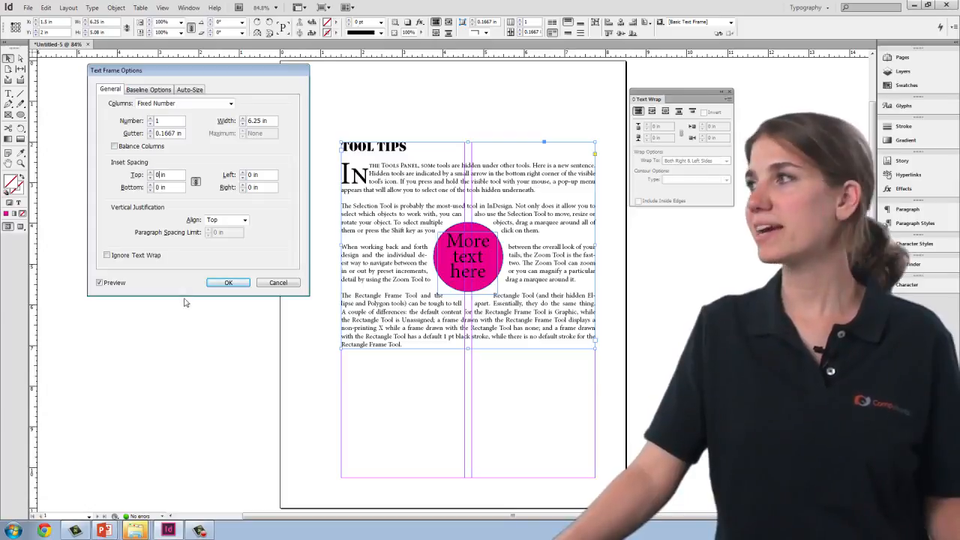
left_click(228, 283)
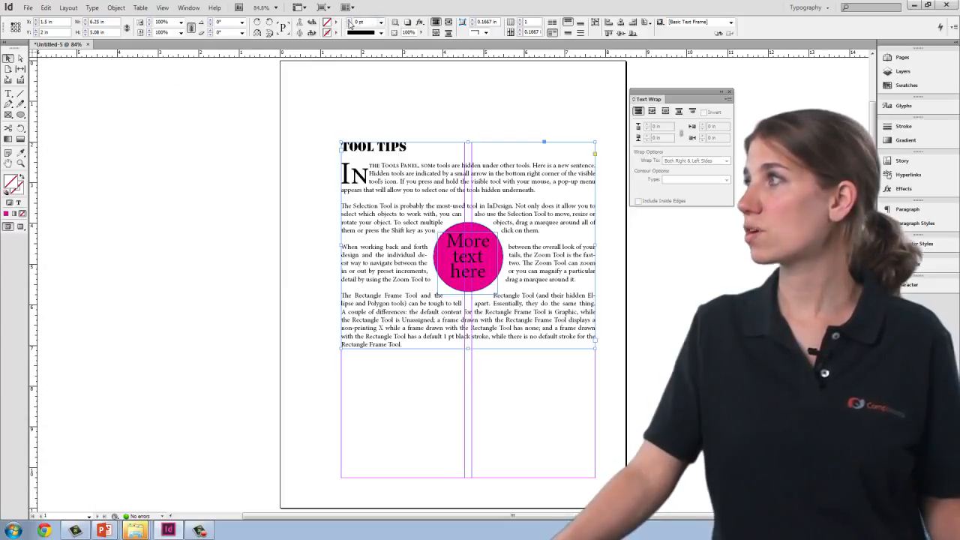
Step: Give the Tool Tips article frame a pink stroke, deselect it, and hide the guides and frame edges
left_click(328, 188)
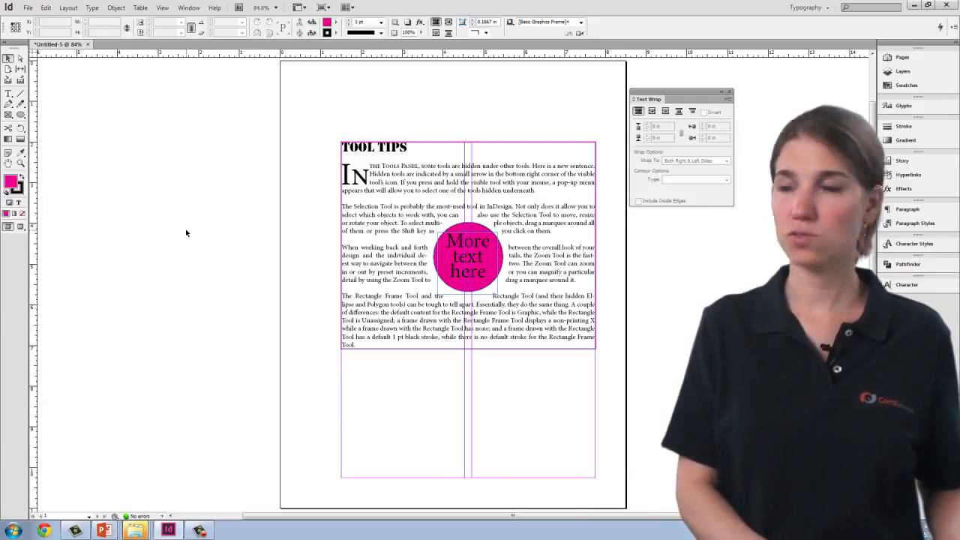
key("ctrl+semicolon")
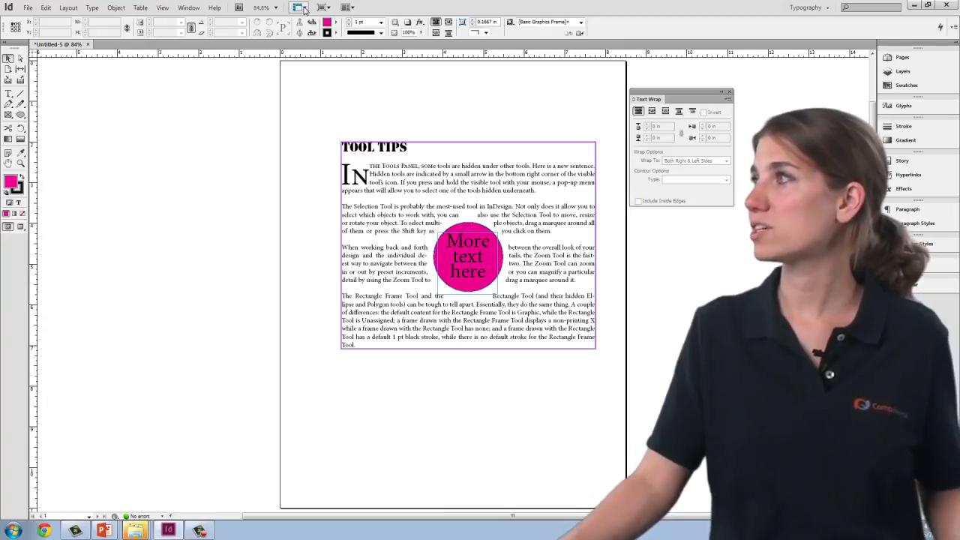
left_click(302, 7)
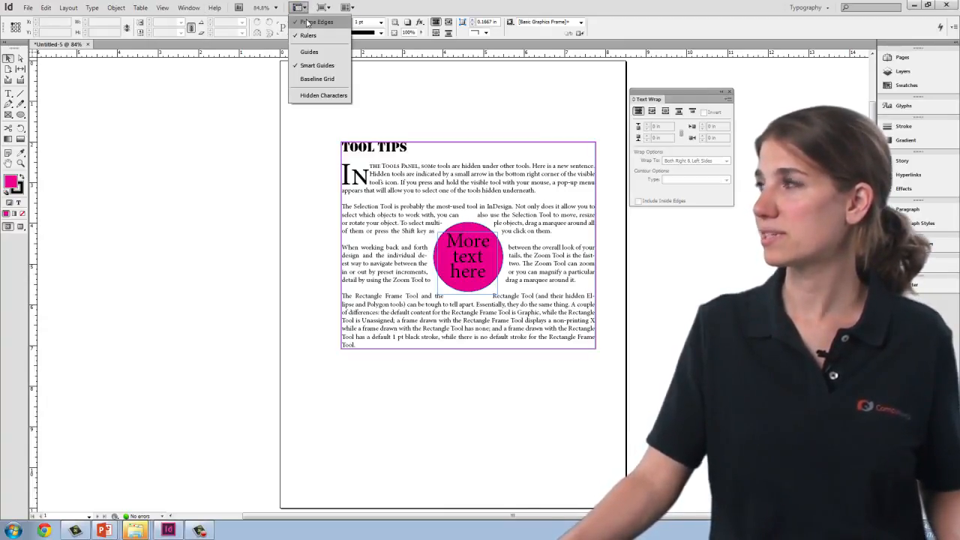
left_click(308, 22)
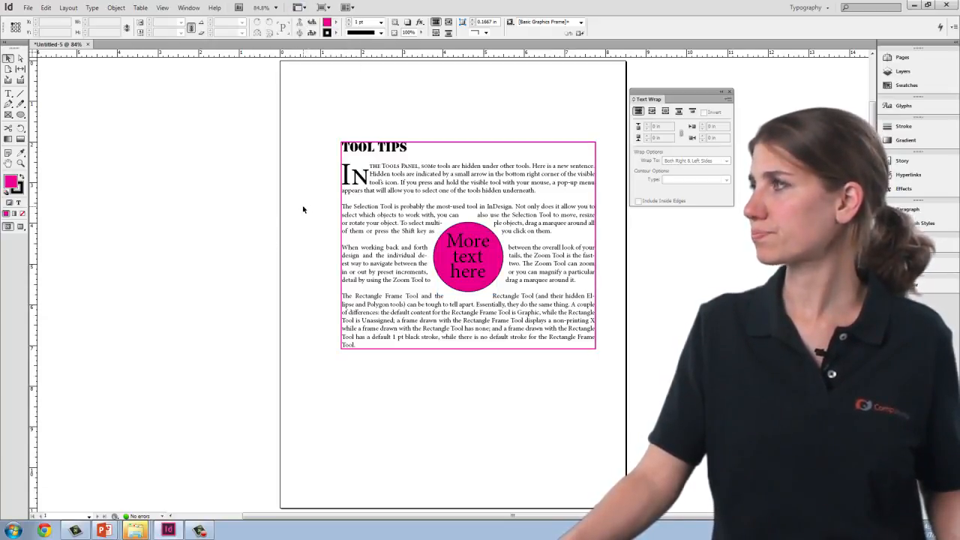
Step: Set the Tool Tips article frame's stroke color to black with CMYK 0, 0, 0, 100 and deselect the frame
left_click(594, 340)
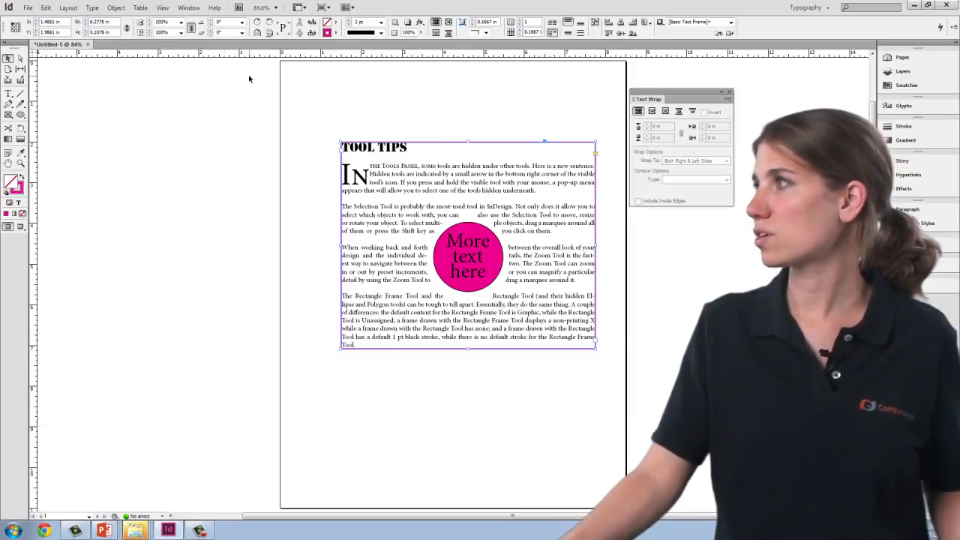
double_click(327, 33)
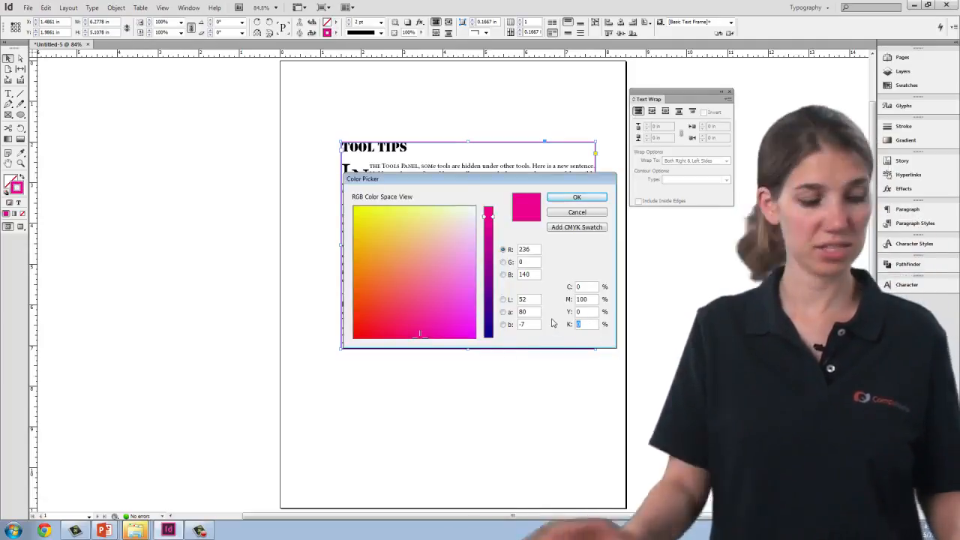
type("100")
double_click(591, 299)
type("0")
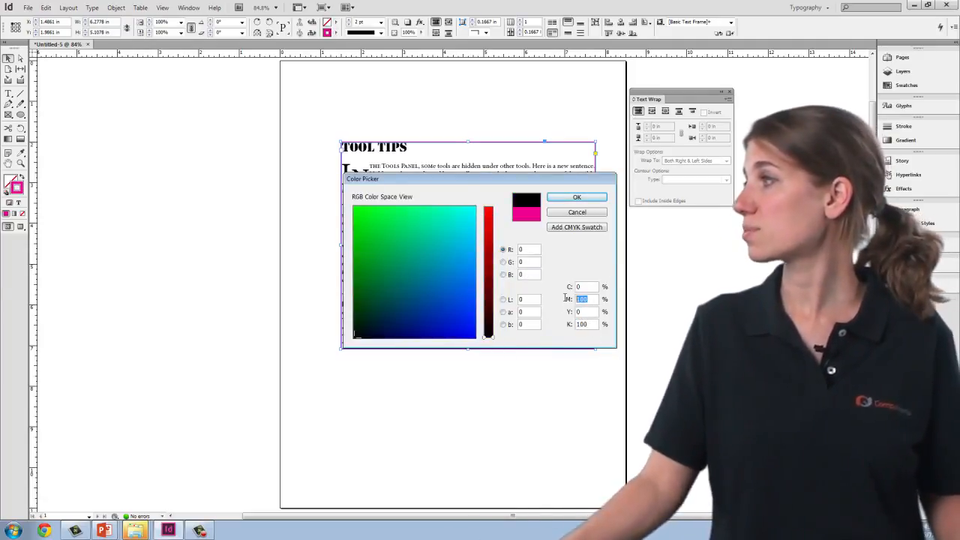
left_click(577, 197)
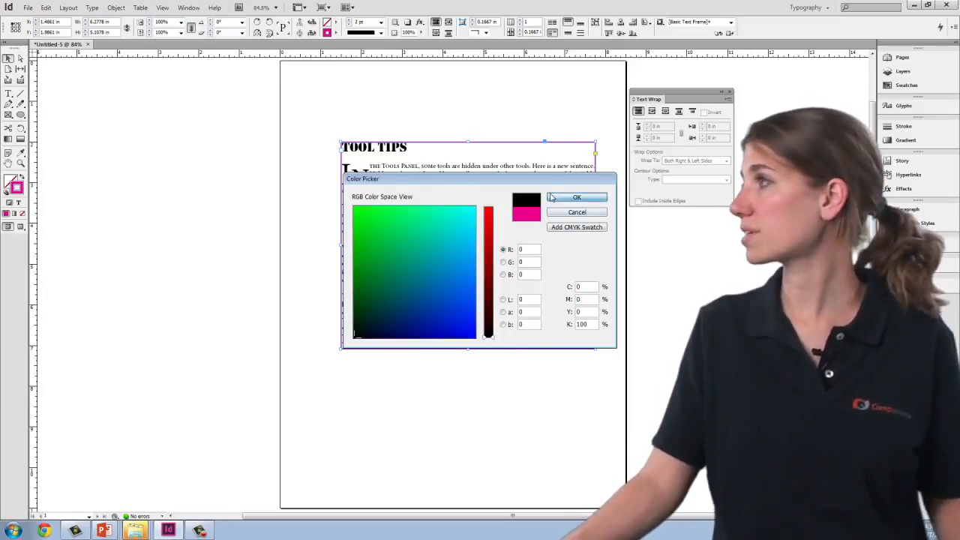
left_click(312, 195)
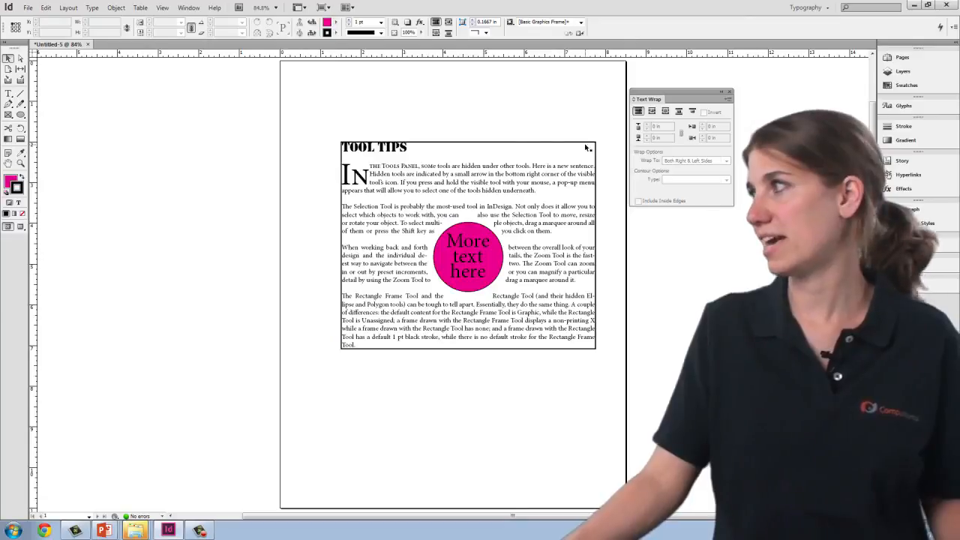
Step: Apply a 0.15 in inset spacing on all four sides of the Tool Tips article frame and deselect it
left_click(375, 263)
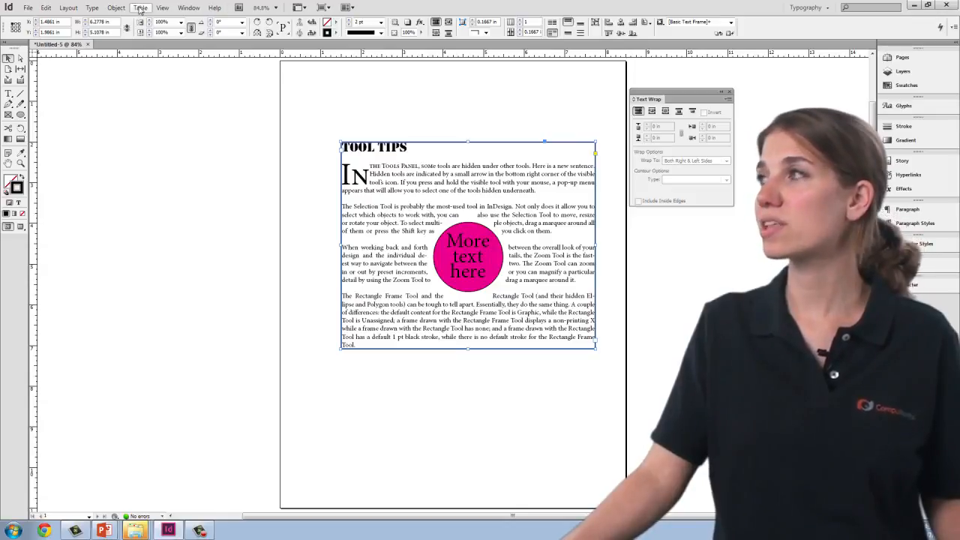
left_click(116, 9)
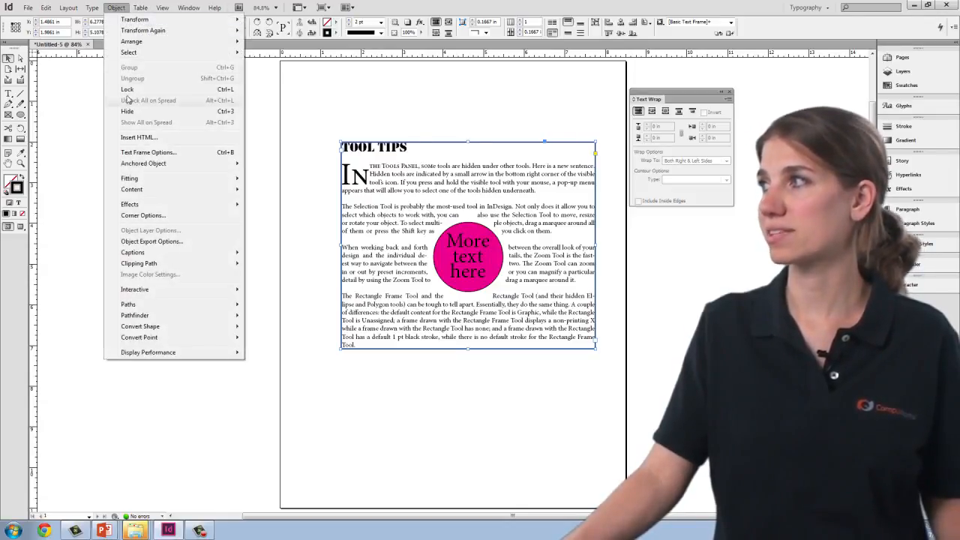
left_click(139, 153)
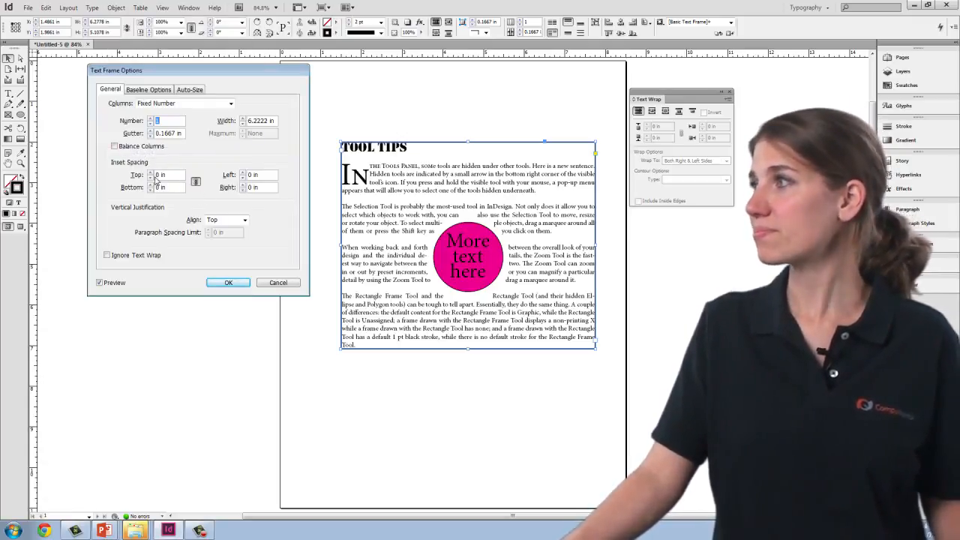
left_click(159, 177)
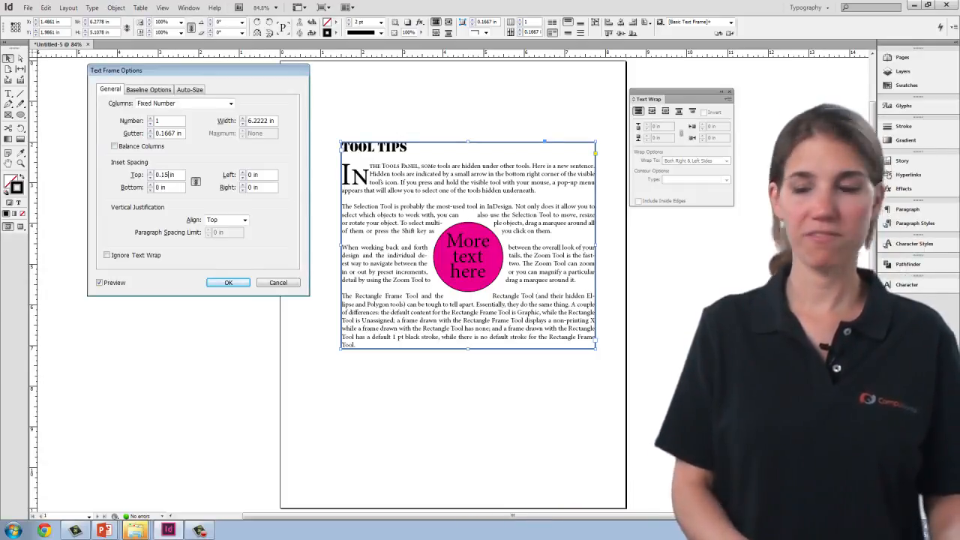
left_click(171, 189)
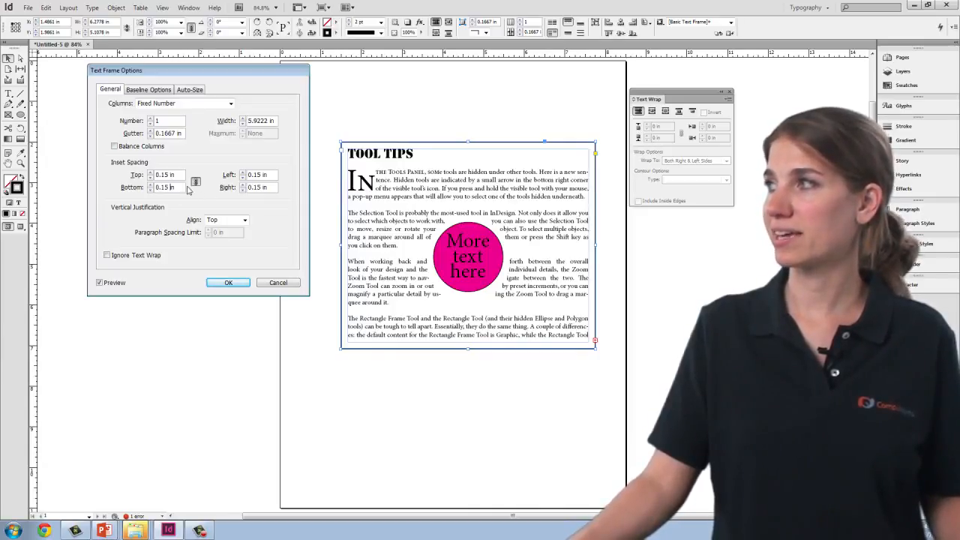
left_click(229, 284)
left_click(386, 414)
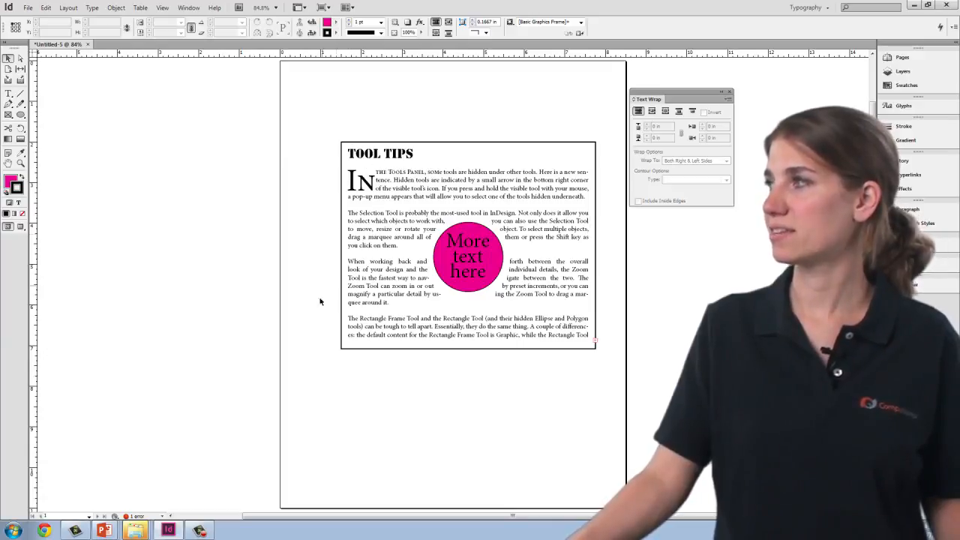
Step: Set the vertical justification of the "More text here" frame to Center in its Text Frame Options
left_click(471, 250)
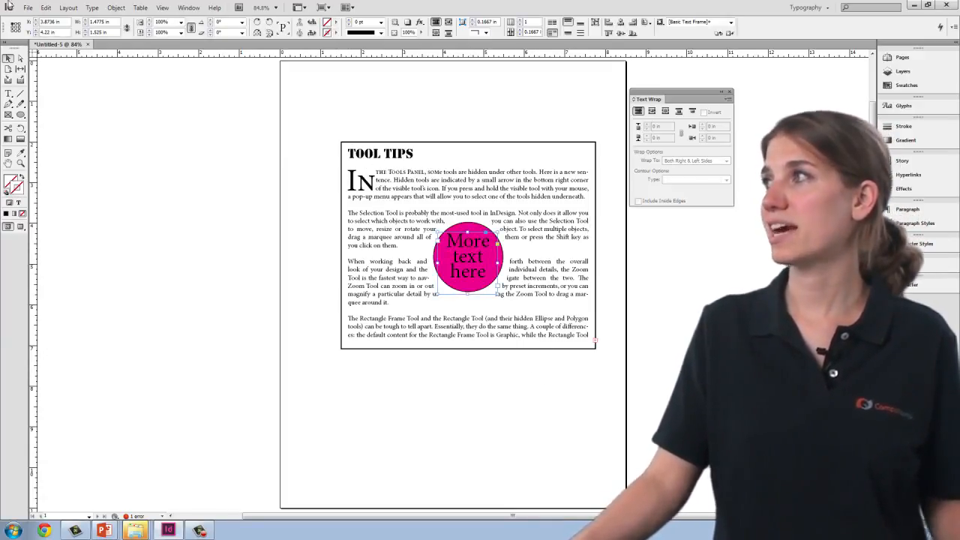
left_click(116, 7)
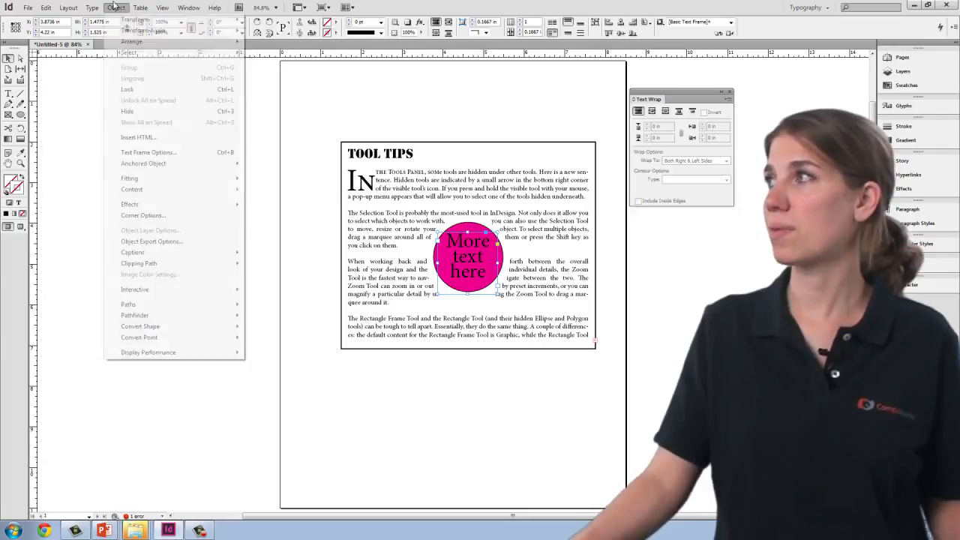
left_click(139, 152)
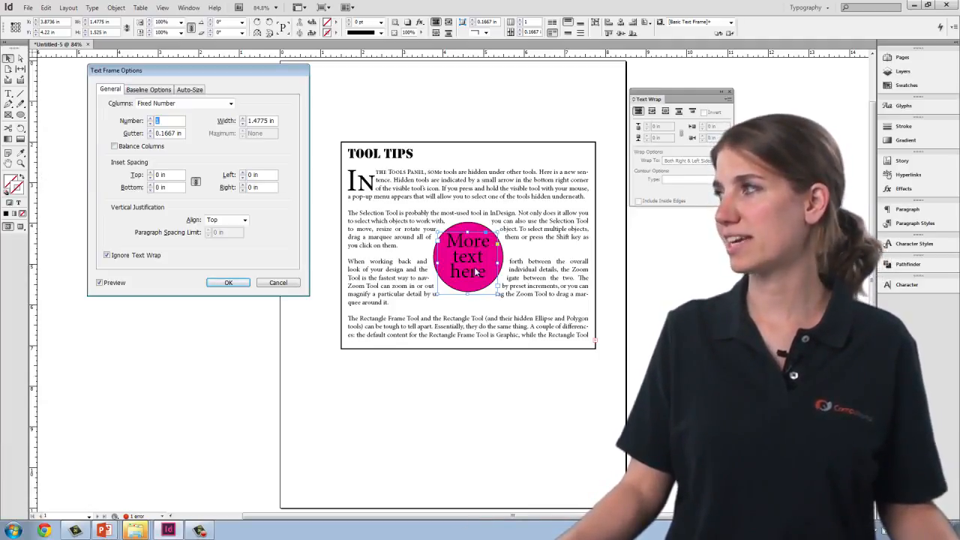
left_click(244, 220)
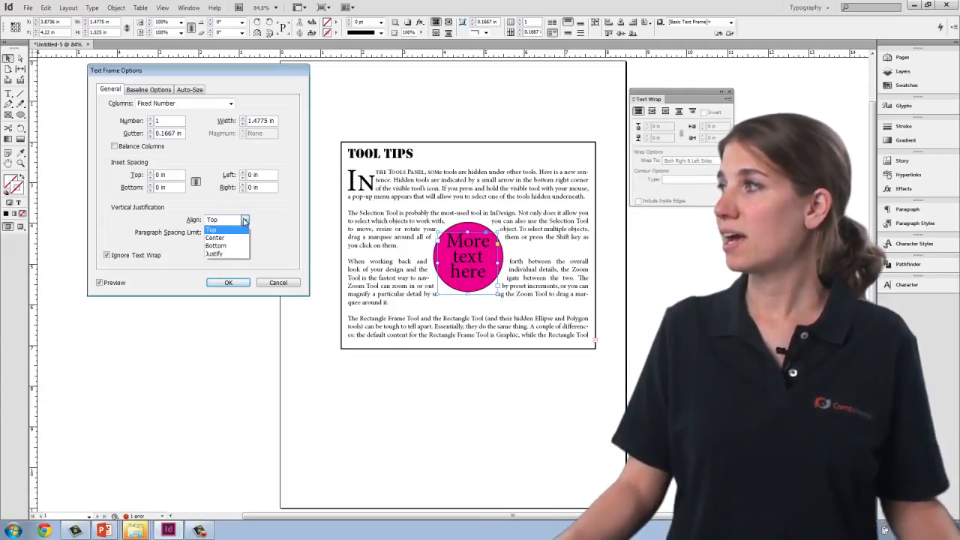
left_click(217, 238)
left_click(234, 285)
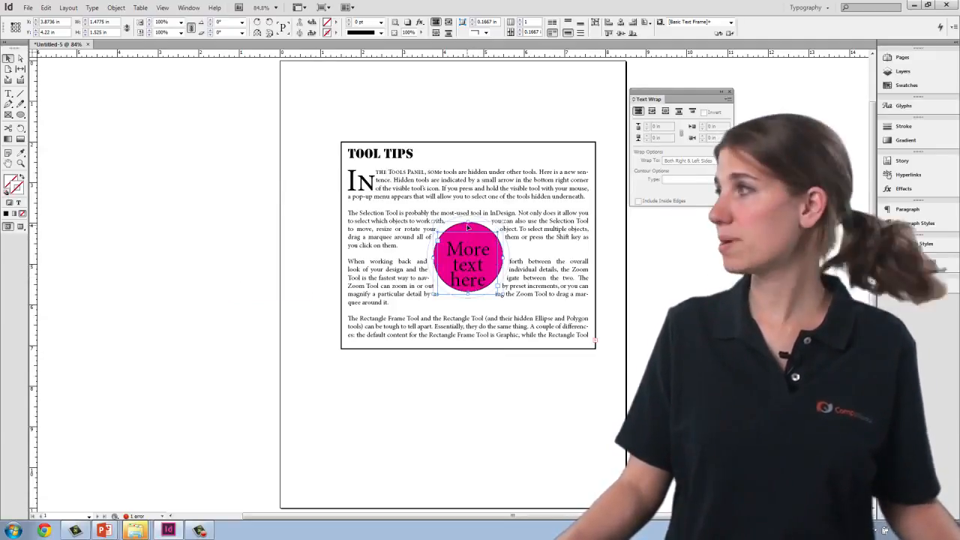
Step: Select the pink circle together with the "More text here" frame and align their vertical centers
left_click(468, 226)
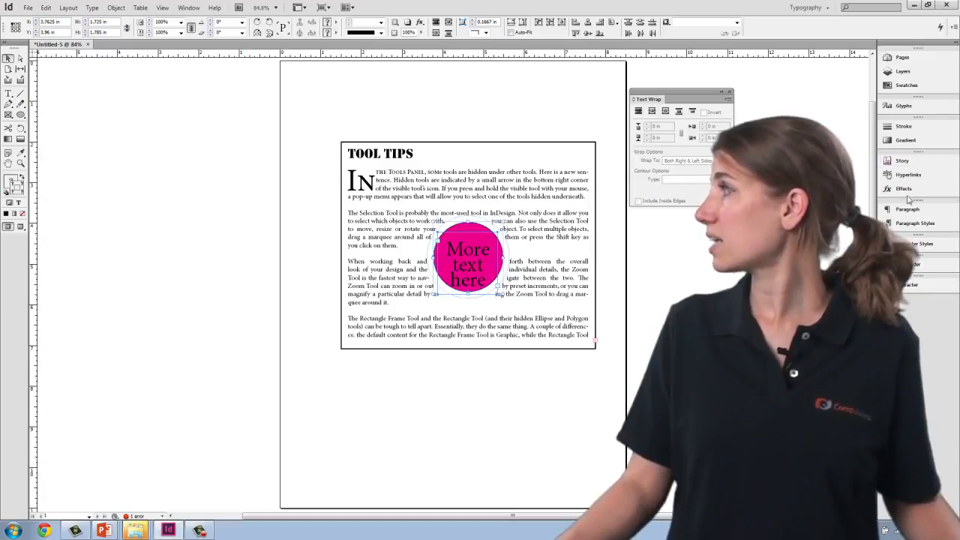
left_click(188, 8)
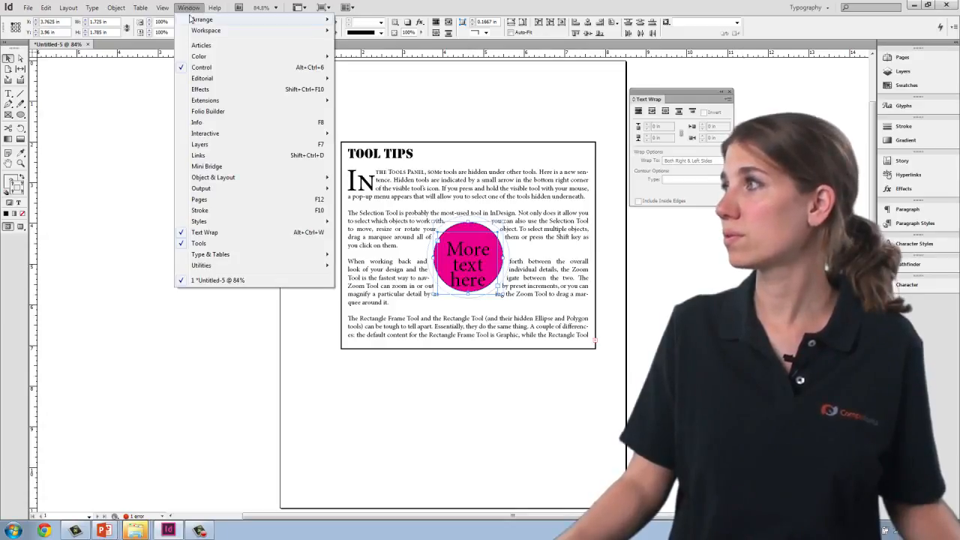
mouse_move(219, 177)
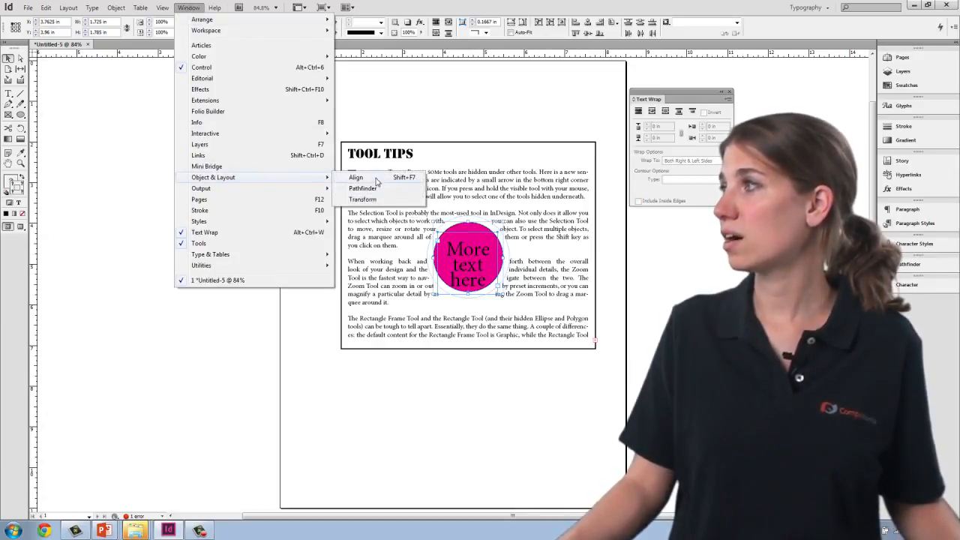
left_click(357, 178)
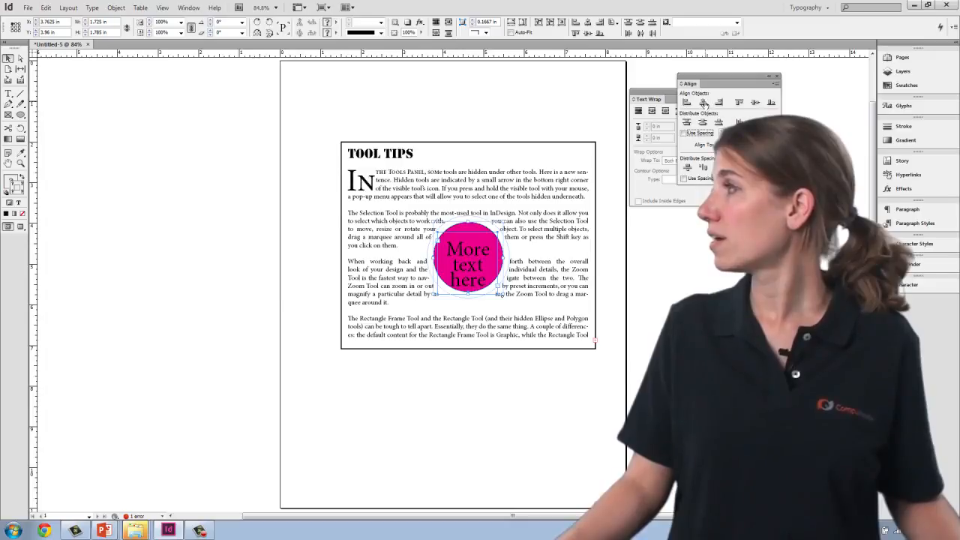
left_click(754, 103)
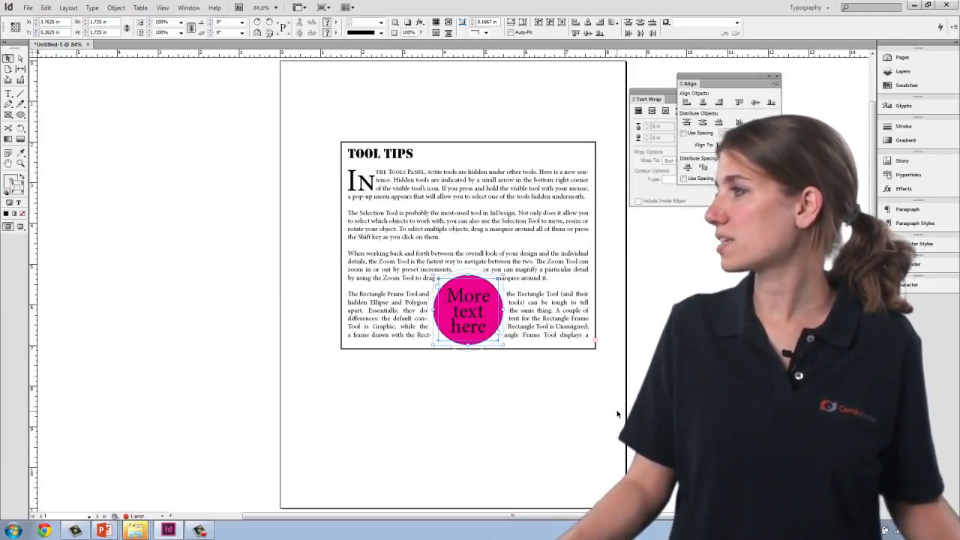
Step: Move the circle and its text together up within the article, to about X 3.63 in and Y 3.68 in, and deselect them
left_click(465, 276)
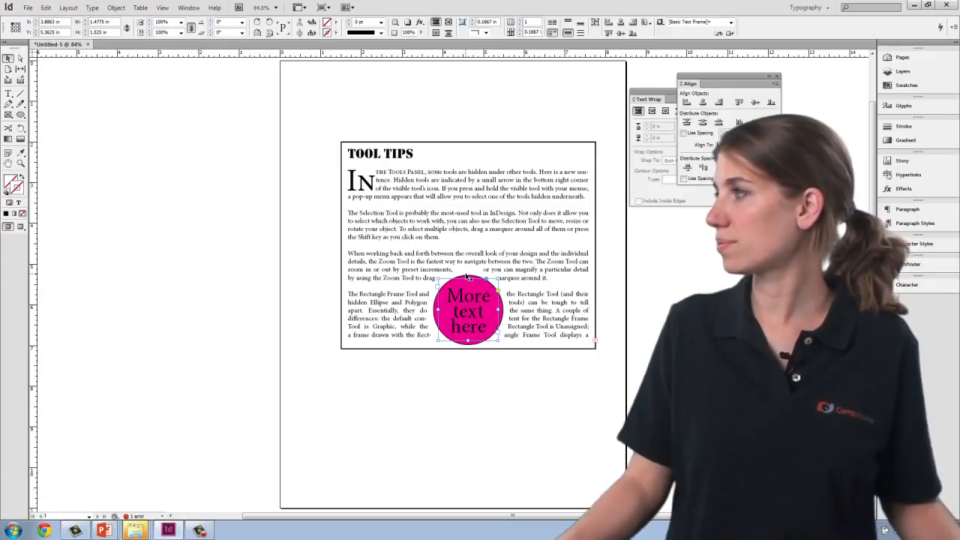
left_click_drag(471, 278, 473, 237)
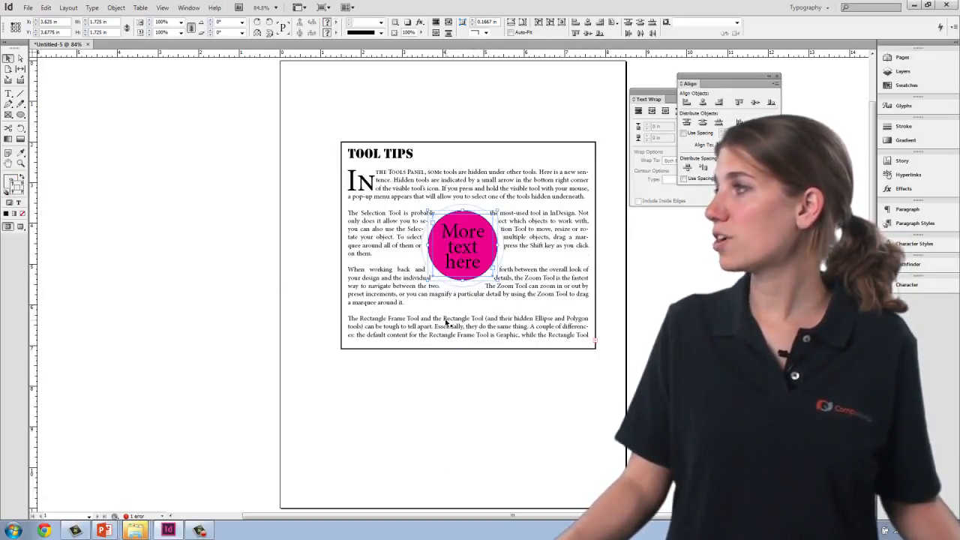
left_click(493, 471)
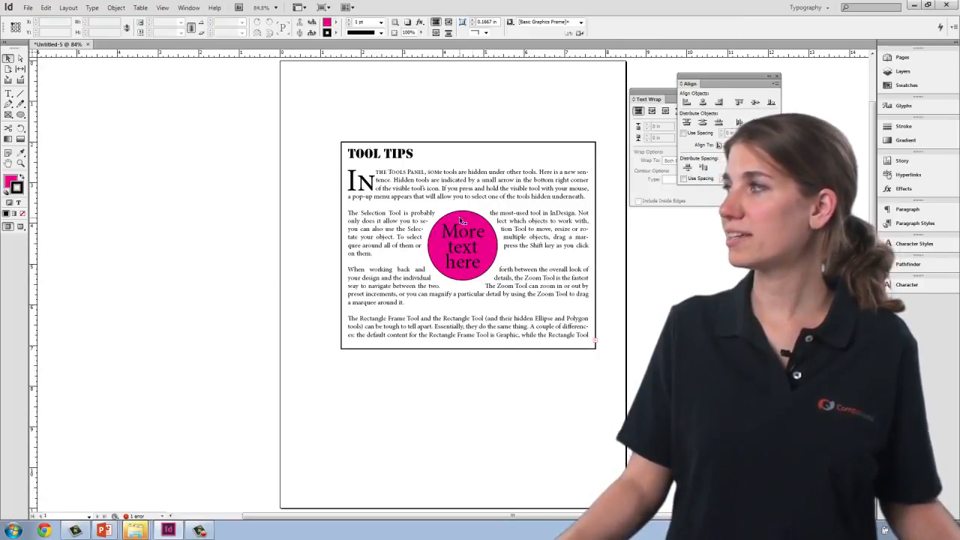